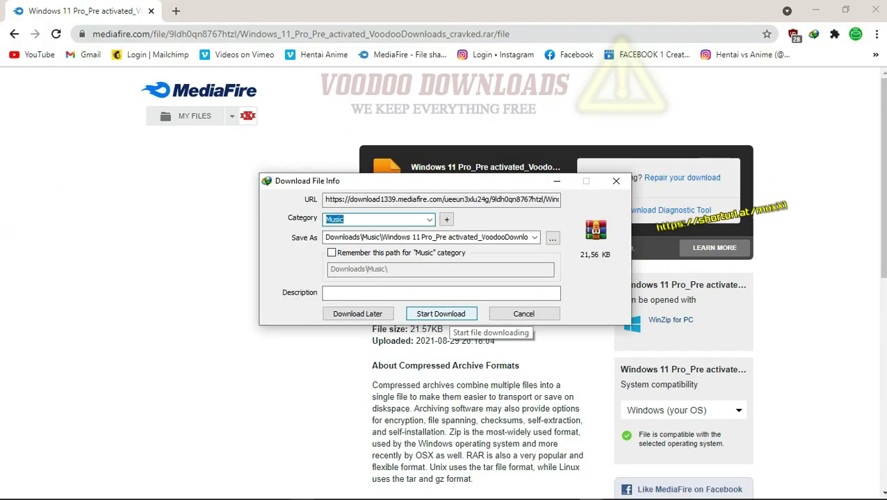
# - Start the download of the Windows 11 Pro archive and open the folder containing the finished file
pyautogui.click(441, 314)
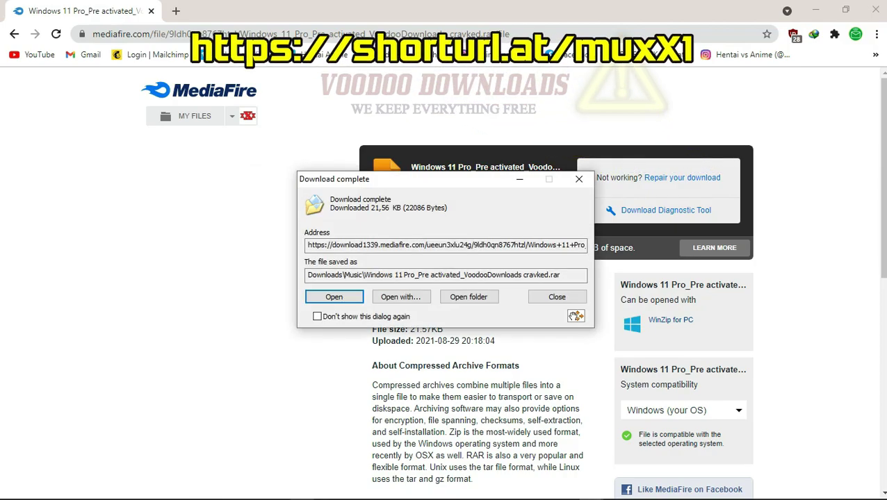
pyautogui.click(469, 298)
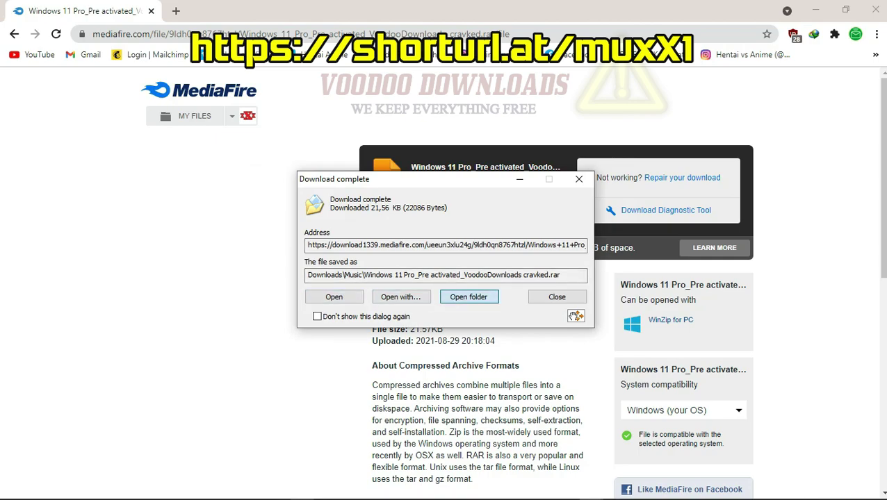
pyautogui.press('Return')
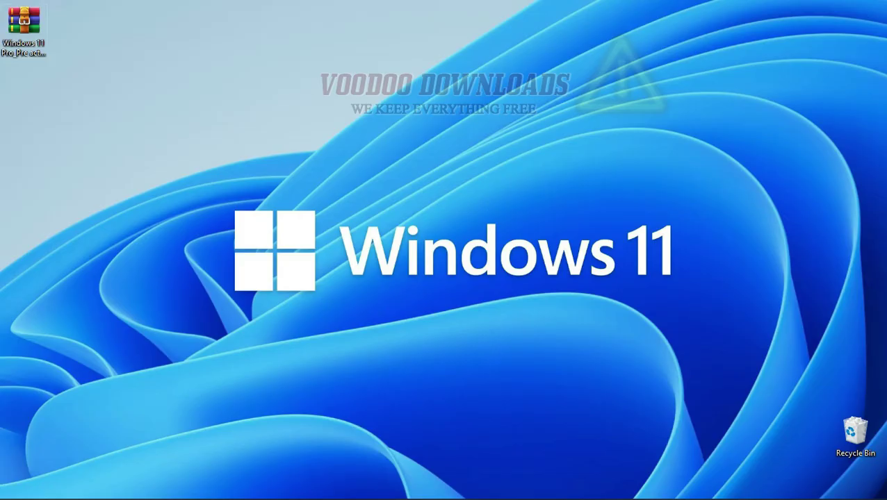
# - Move the downloaded Windows 11 Pro archive to the middle of the desktop and extract it into a folder of the same name
pyautogui.moveTo(24, 21); pyautogui.dragTo(415, 224)
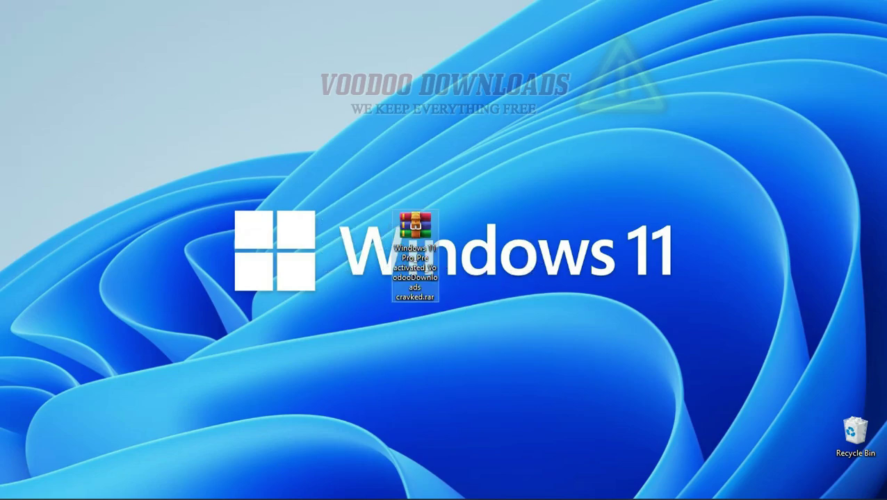
pyautogui.rightClick(416, 229)
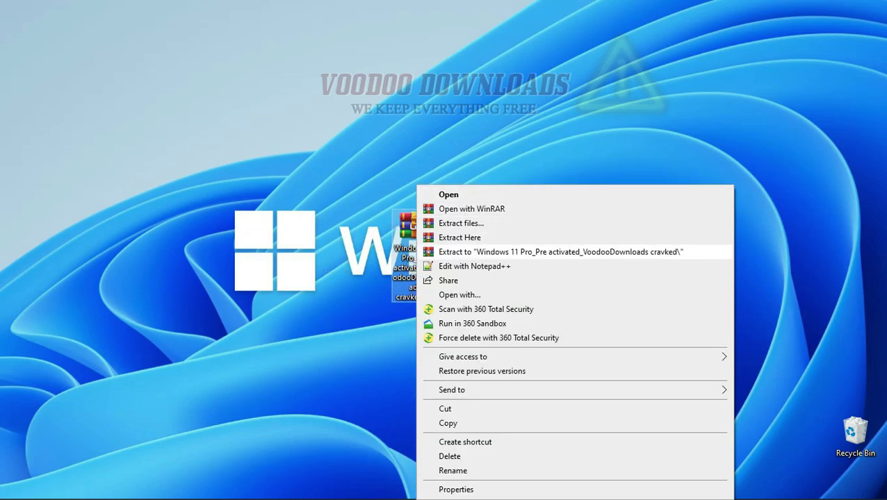
pyautogui.click(528, 252)
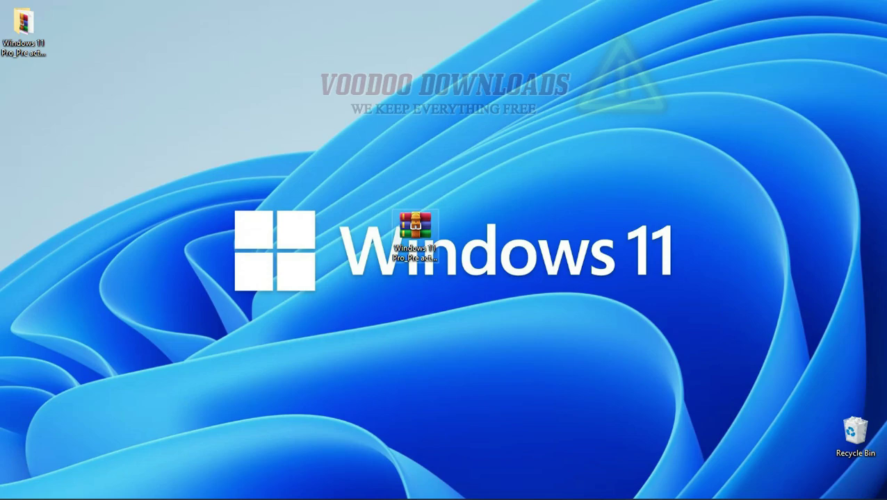
# - Move the archive aside on the desktop, place the extracted folder in the middle, and open that folder
pyautogui.moveTo(415, 225); pyautogui.dragTo(217, 71)
pyautogui.moveTo(23, 24); pyautogui.dragTo(415, 229)
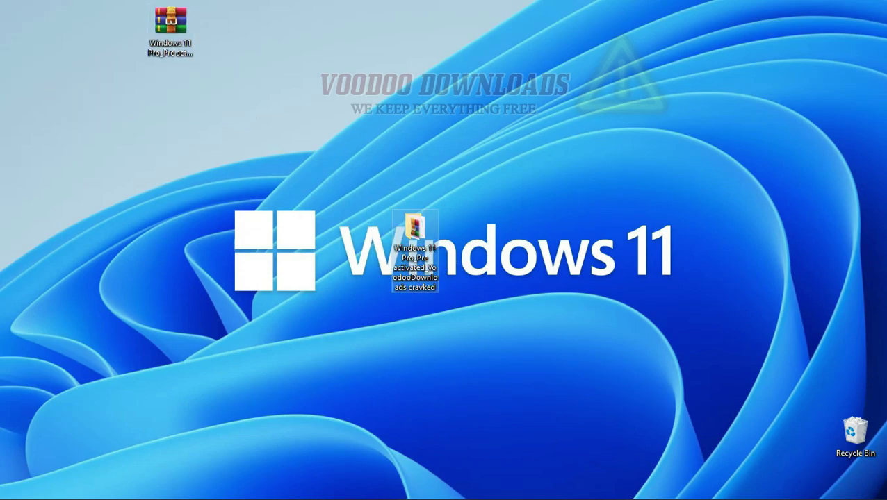
pyautogui.click(480, 313)
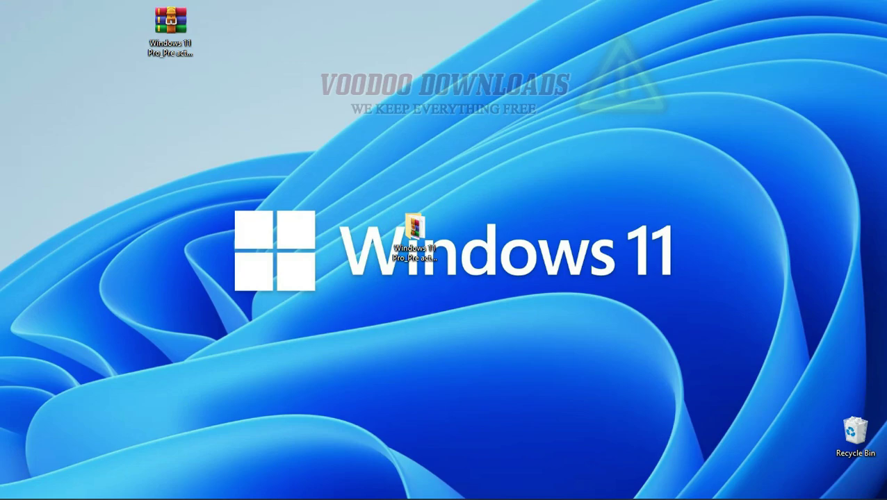
pyautogui.doubleClick(415, 229)
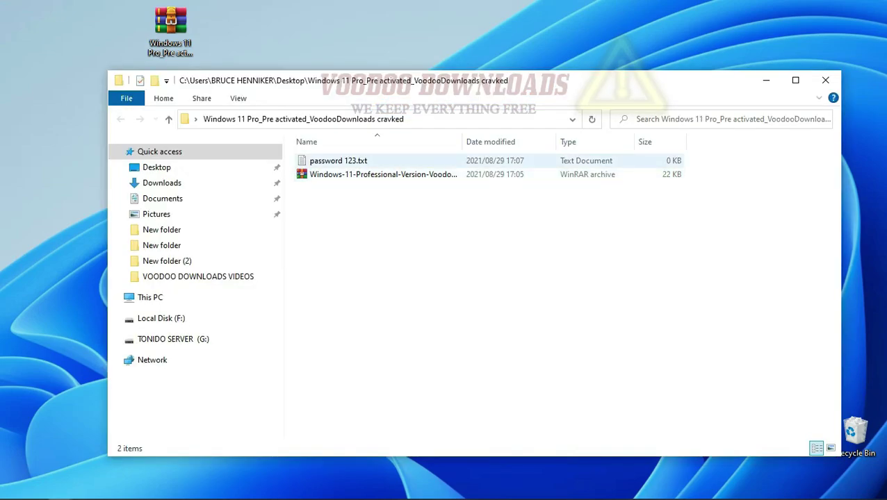
# - Start extracting the inner Windows-11-Professional-Version archive into a folder named after it
pyautogui.click(339, 160)
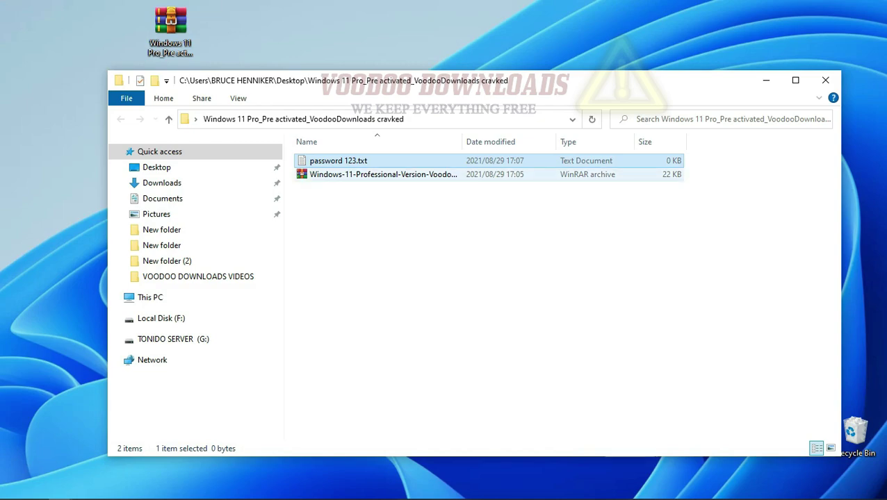
pyautogui.click(445, 230)
pyautogui.rightClick(337, 174)
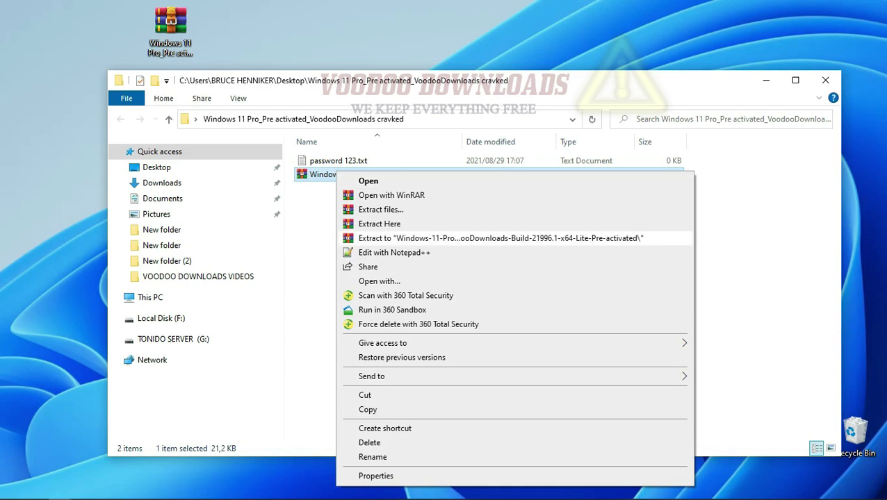
pyautogui.click(500, 238)
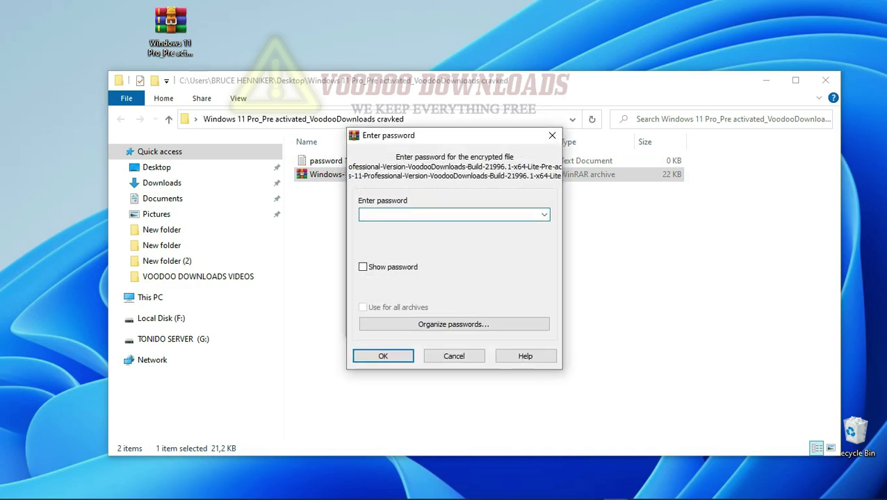
# - Copy the archive password from the text file's name, leaving the file name as it is
pyautogui.click(327, 160)
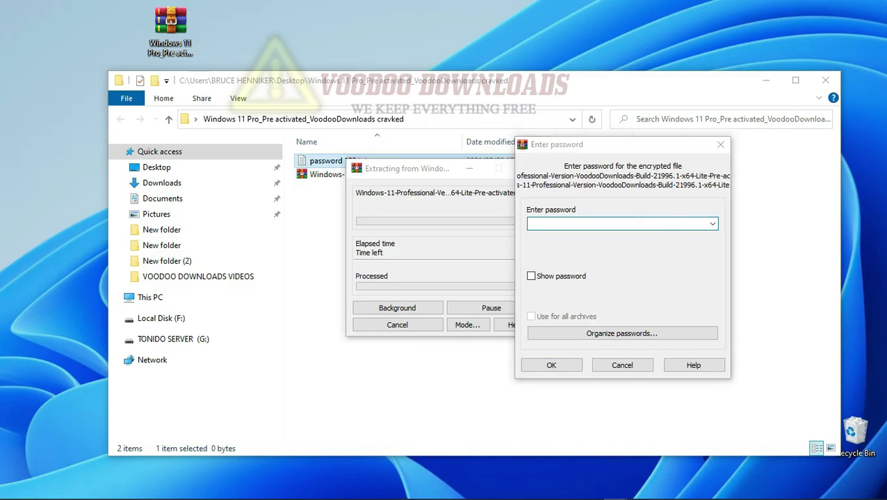
pyautogui.rightClick(326, 157)
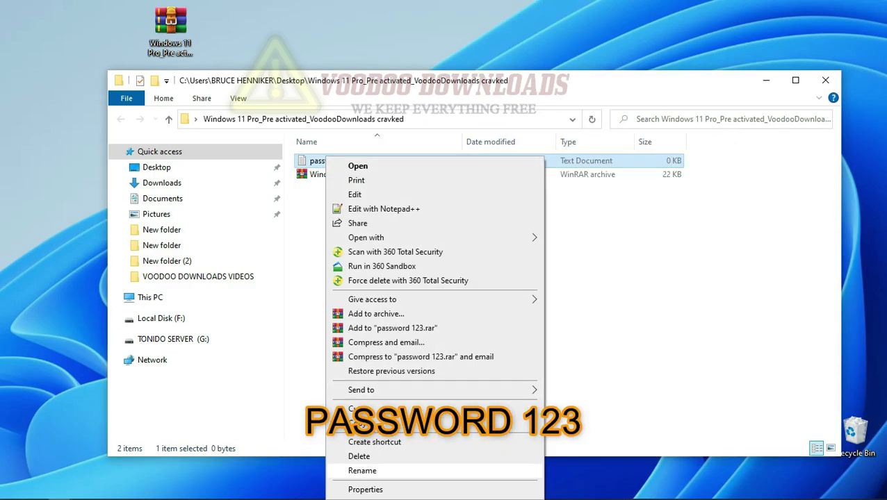
pyautogui.click(362, 470)
pyautogui.moveTo(342, 160); pyautogui.dragTo(353, 161)
pyautogui.click(353, 160)
pyautogui.click(356, 161)
pyautogui.doubleClick(350, 161)
pyautogui.rightClick(351, 160)
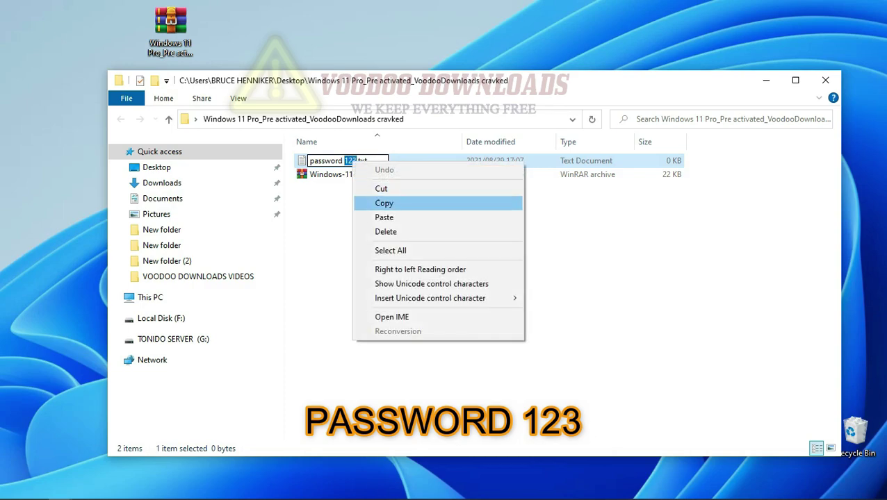
pyautogui.click(383, 203)
pyautogui.click(431, 239)
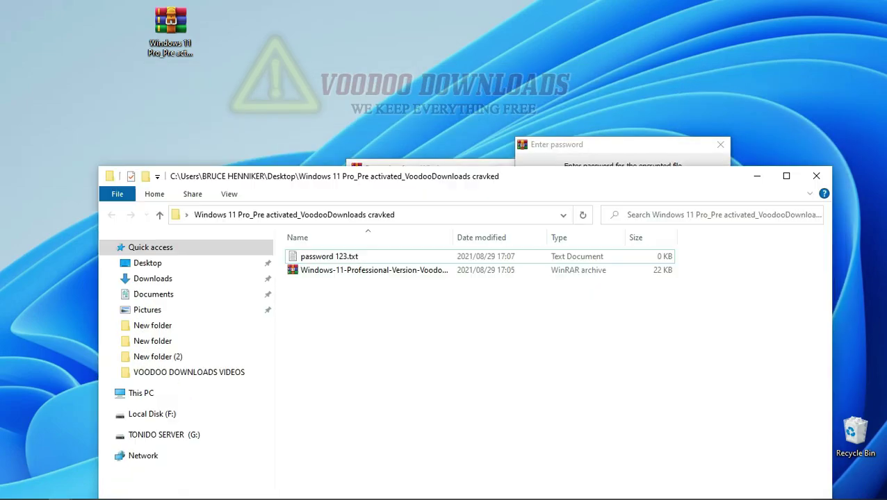
# - Uncover the extraction prompt, paste the archive password into its password field, and confirm the extraction
pyautogui.moveTo(556, 168); pyautogui.dragTo(554, 185)
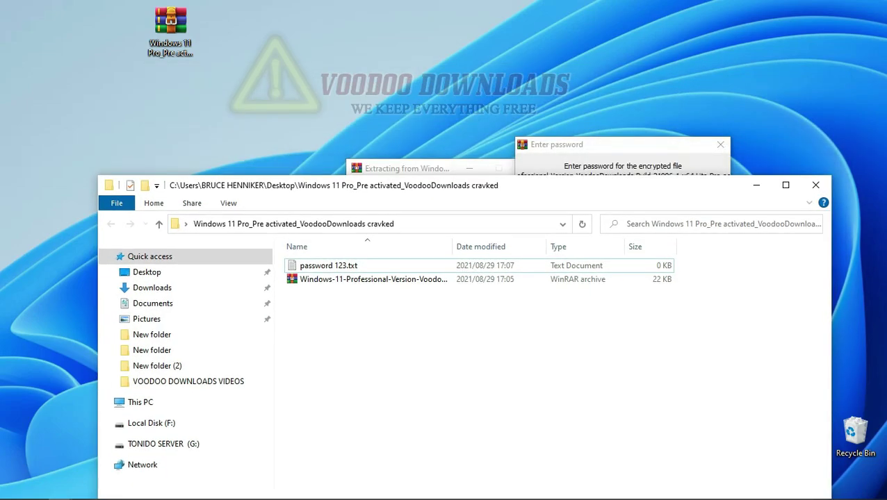
pyautogui.rightClick(590, 223)
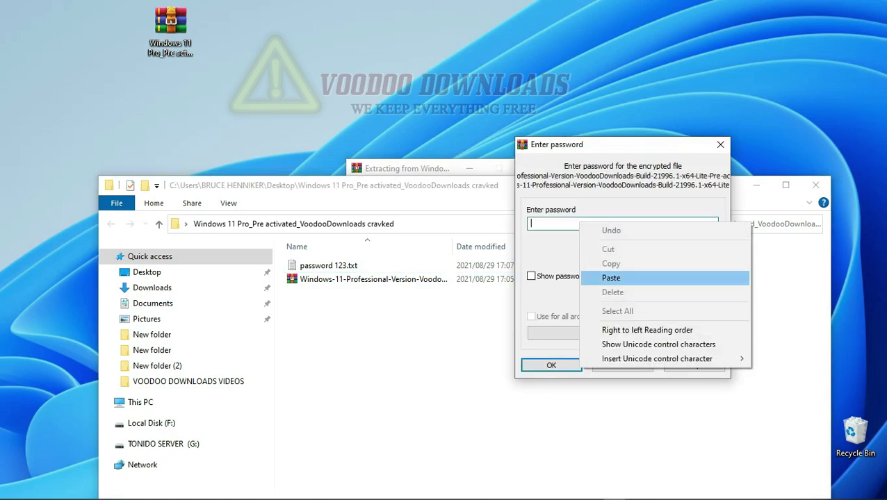
pyautogui.click(628, 278)
pyautogui.click(551, 365)
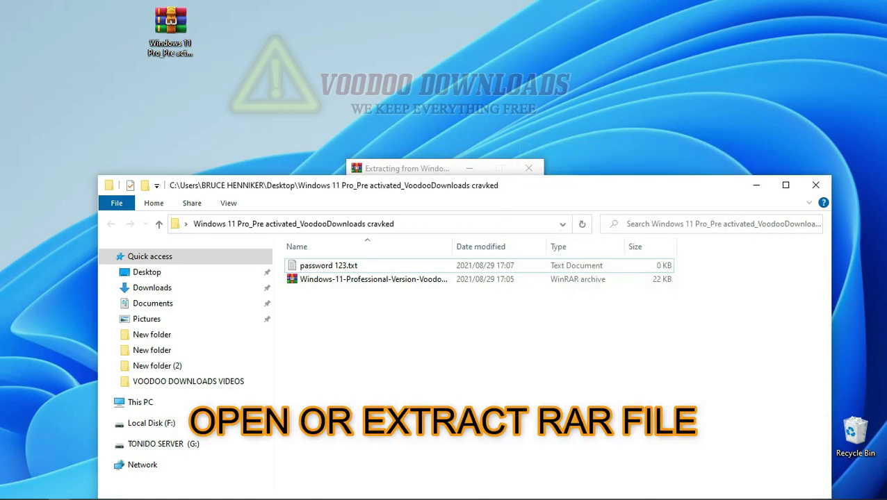
# - Open the newly extracted Windows-11-Professional-Version folder and select the torrent file inside it
pyautogui.moveTo(542, 186); pyautogui.dragTo(529, 107)
pyautogui.doubleClick(360, 187)
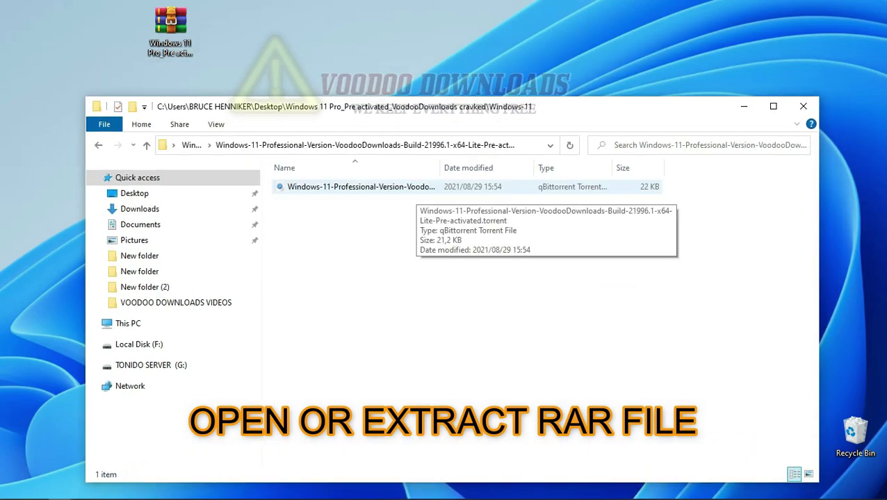
pyautogui.moveTo(693, 188); pyautogui.dragTo(300, 183)
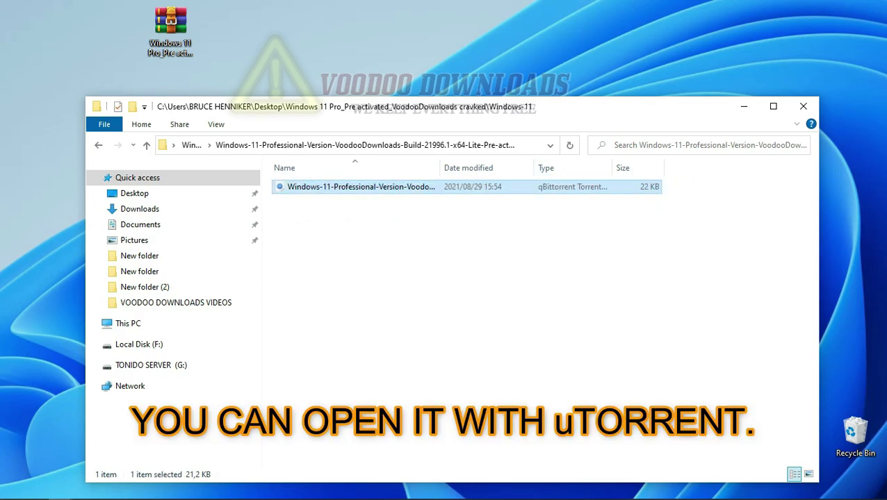
pyautogui.rightClick(346, 187)
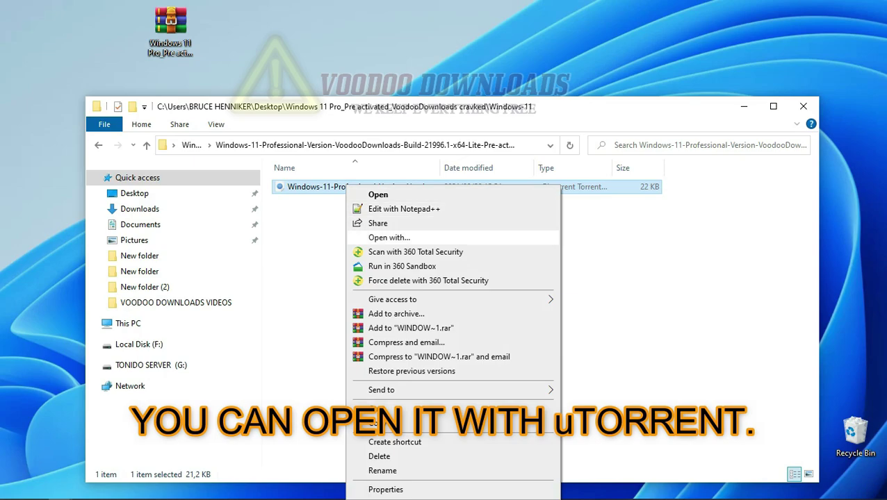
pyautogui.click(612, 278)
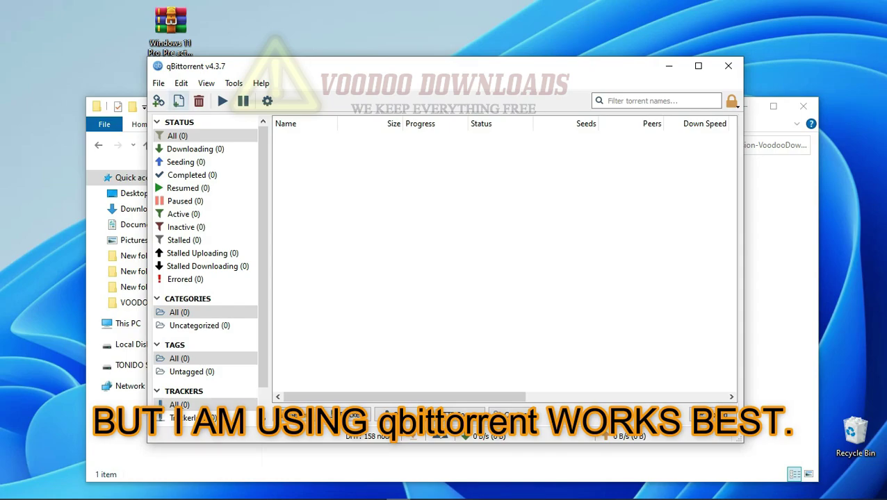
# - Switch to qBittorrent and add the Windows-11-Professional-Version torrent file from the extracted folder on the Desktop
pyautogui.click(158, 83)
pyautogui.moveTo(180, 83)
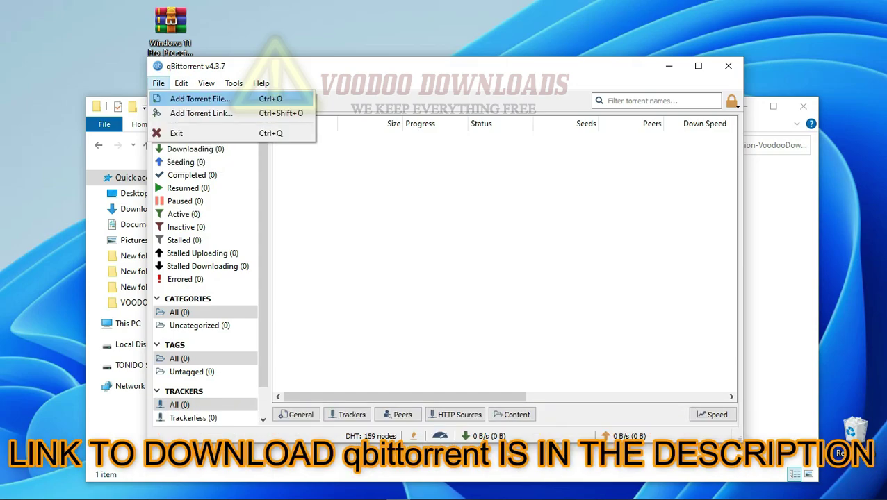
pyautogui.click(198, 99)
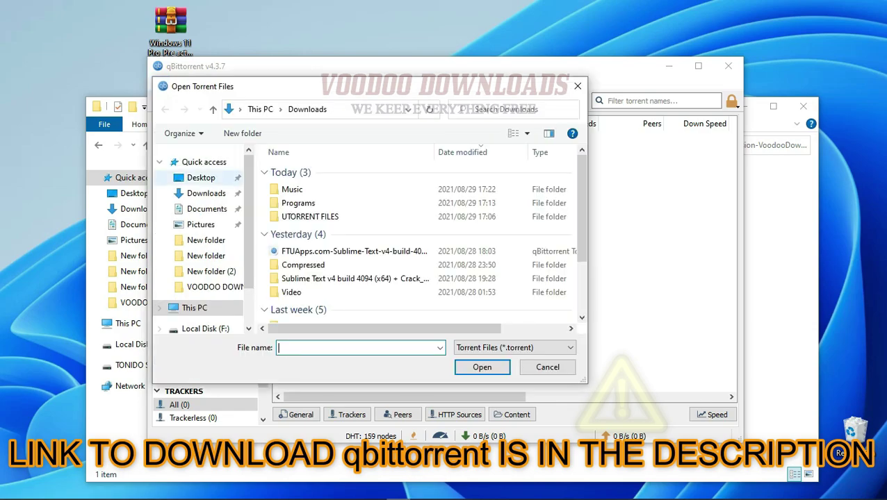
pyautogui.click(201, 178)
pyautogui.click(354, 172)
pyautogui.doubleClick(353, 172)
pyautogui.doubleClick(353, 171)
pyautogui.click(354, 172)
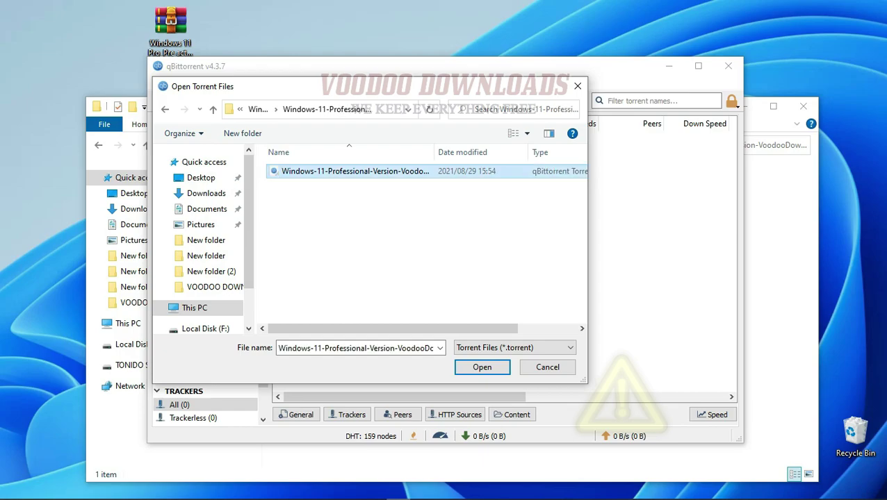
pyautogui.press('Return')
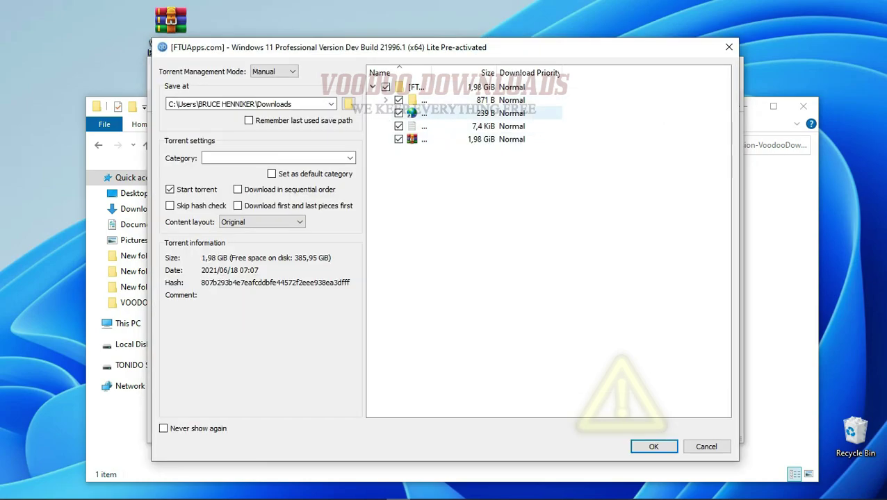
# - Start the torrent download with all files included and the default save location and settings
pyautogui.moveTo(445, 161); pyautogui.dragTo(421, 139)
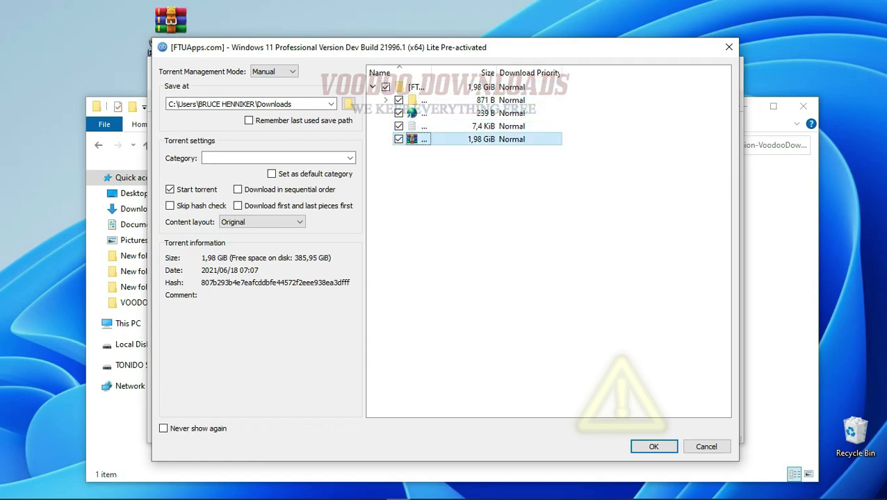
pyautogui.click(445, 167)
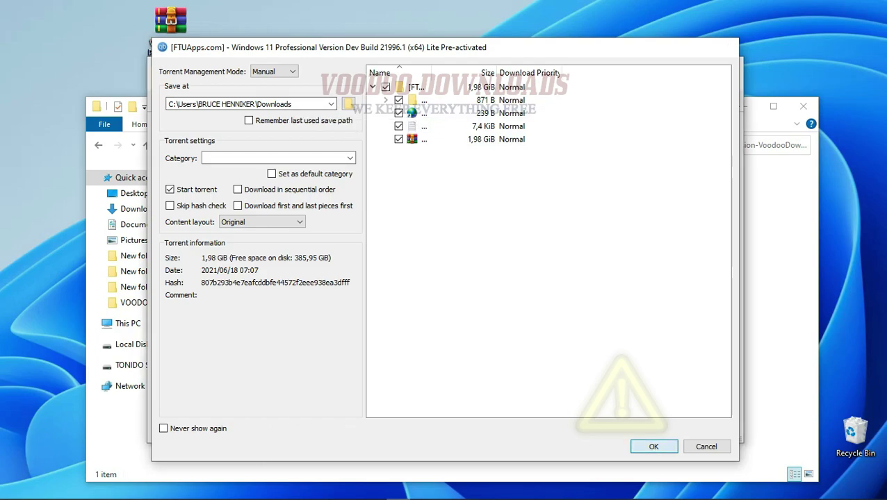
pyautogui.click(654, 446)
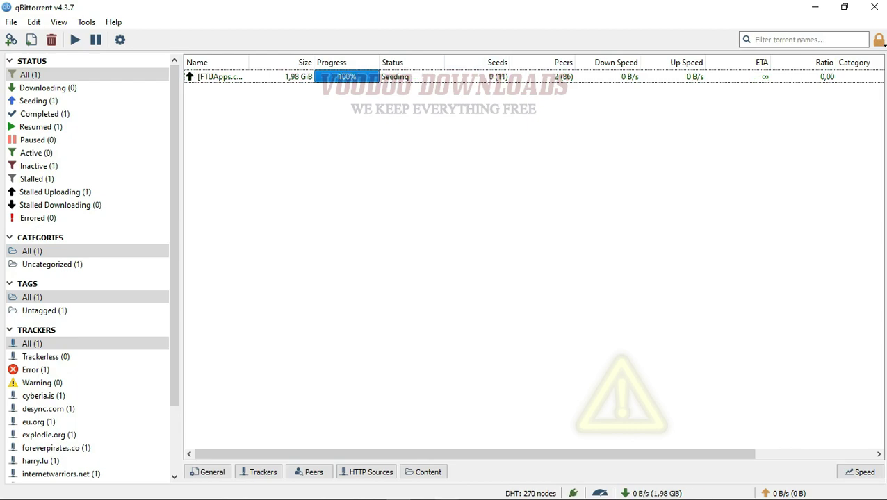
# - Open the destination folder of the completed Windows 11 torrent
pyautogui.click(219, 77)
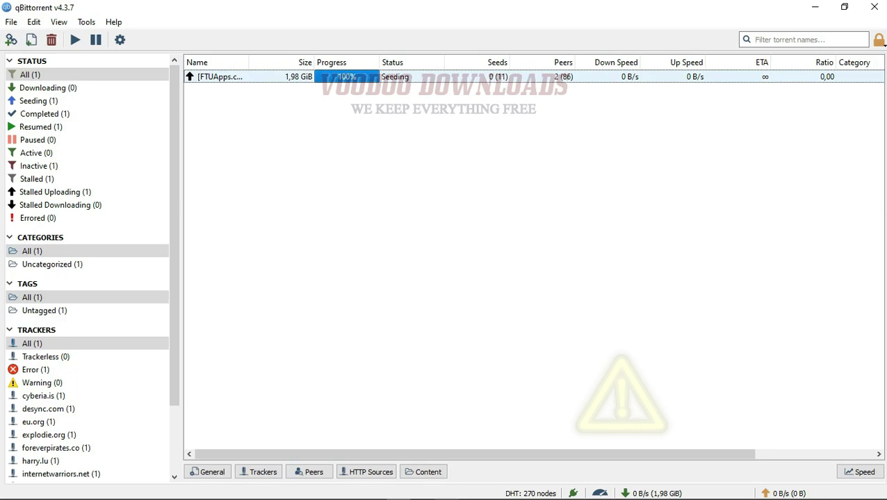
pyautogui.rightClick(266, 78)
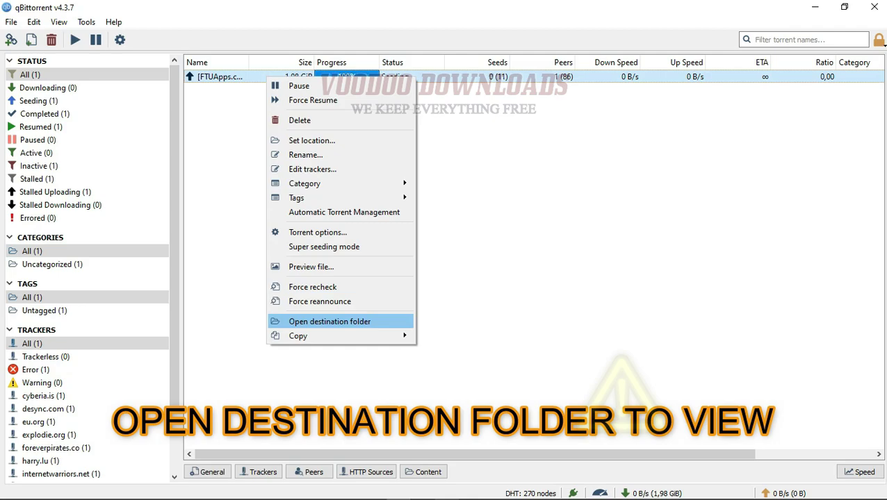
pyautogui.press('Return')
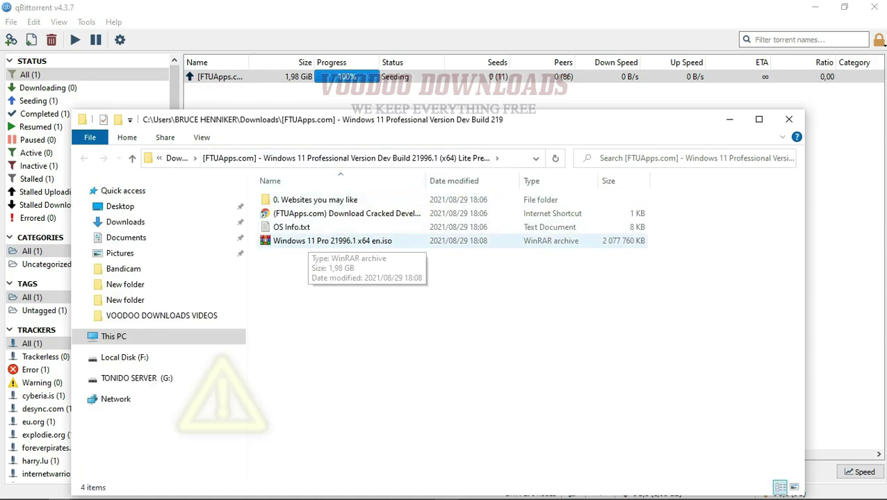
# - Open OS Info.txt from the downloaded Windows 11 folder in Notepad and maximize its window
pyautogui.click(308, 227)
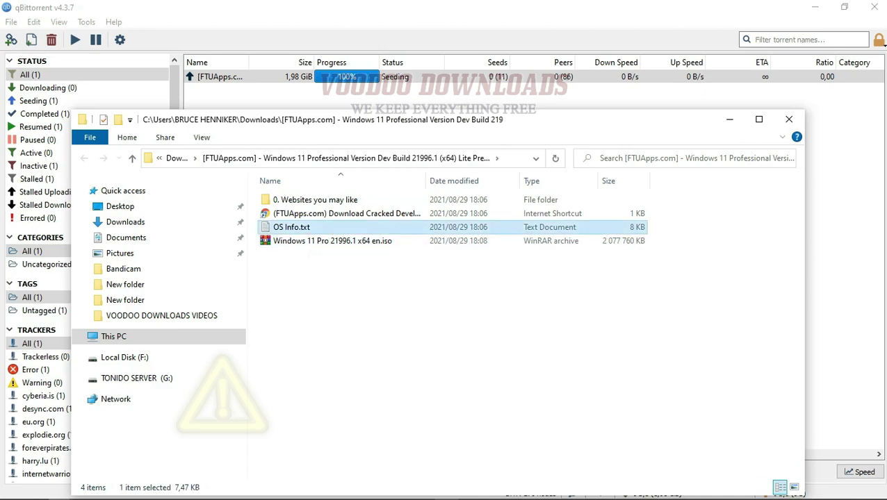
pyautogui.rightClick(291, 228)
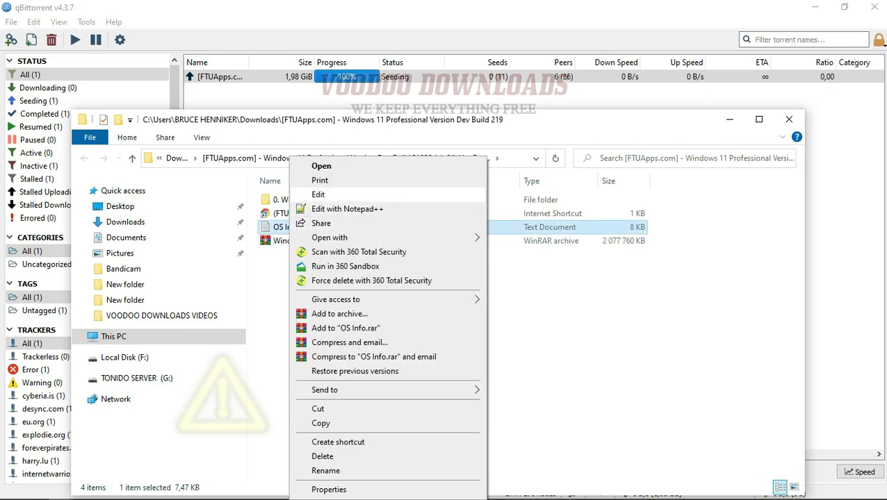
pyautogui.click(758, 119)
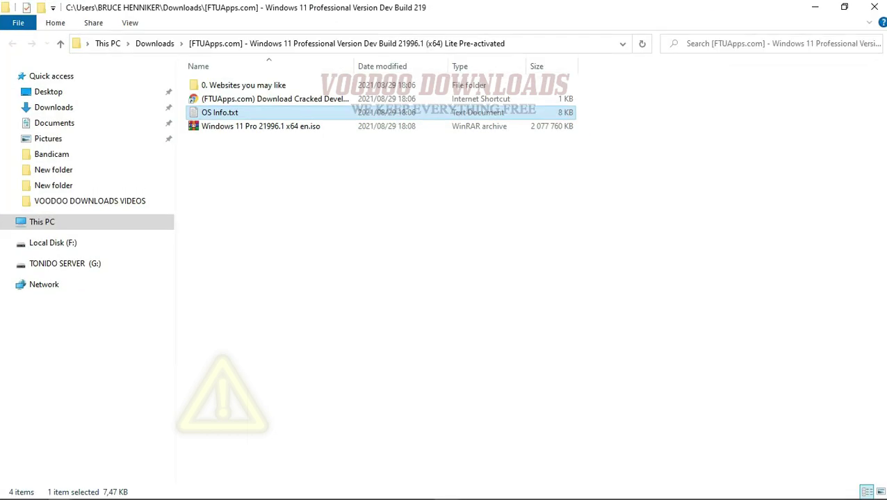
pyautogui.rightClick(232, 108)
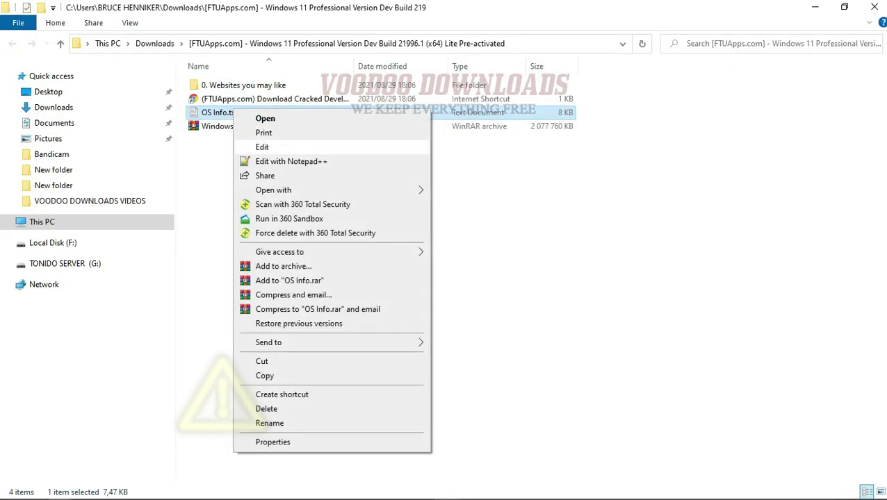
pyautogui.click(261, 145)
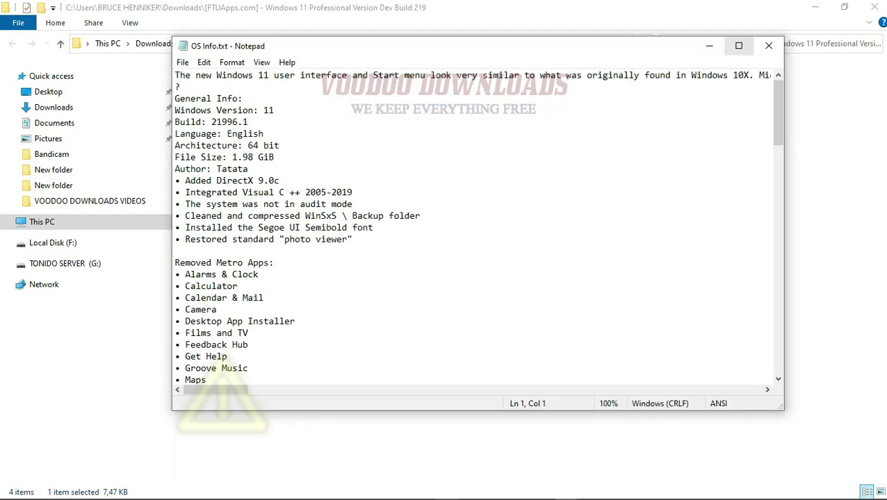
pyautogui.click(738, 45)
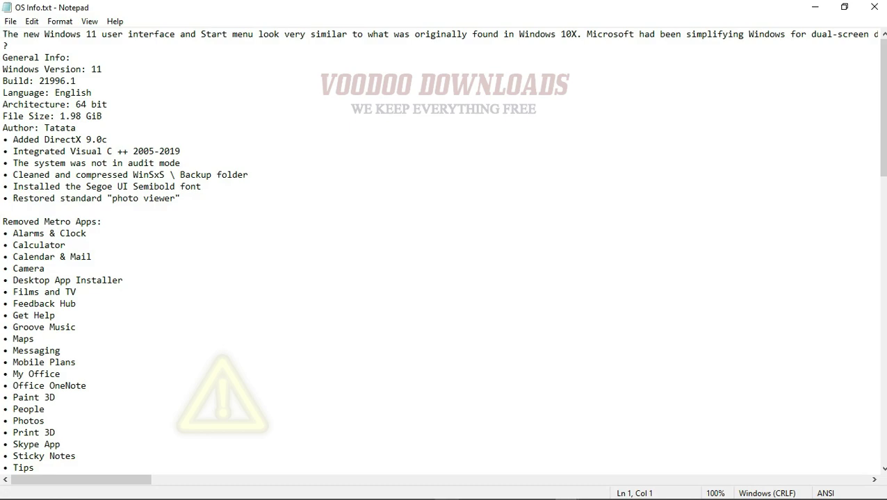
# - Read through OS Info.txt down to the Install Notes, highlighting the line about creating a bootable USB/DVD with Rufus, and close the file
pyautogui.moveTo(3, 34)
pyautogui.mouseDown()
pyautogui.moveTo(223, 45)
pyautogui.moveTo(336, 34)
pyautogui.moveTo(879, 34)
pyautogui.moveTo(3, 35)
pyautogui.moveTo(2, 469)
pyautogui.moveTo(3, 34)
pyautogui.mouseUp()
pyautogui.scroll(-12, 3, 34)
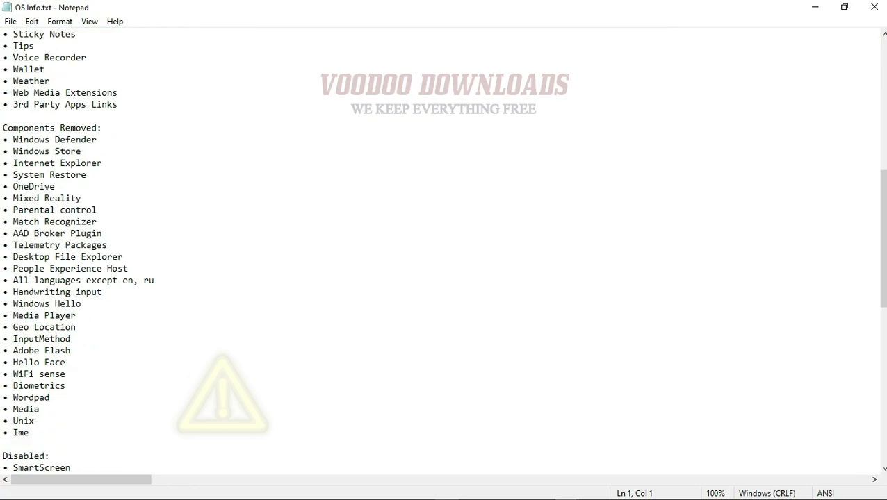
pyautogui.scroll(-14, 443, 250)
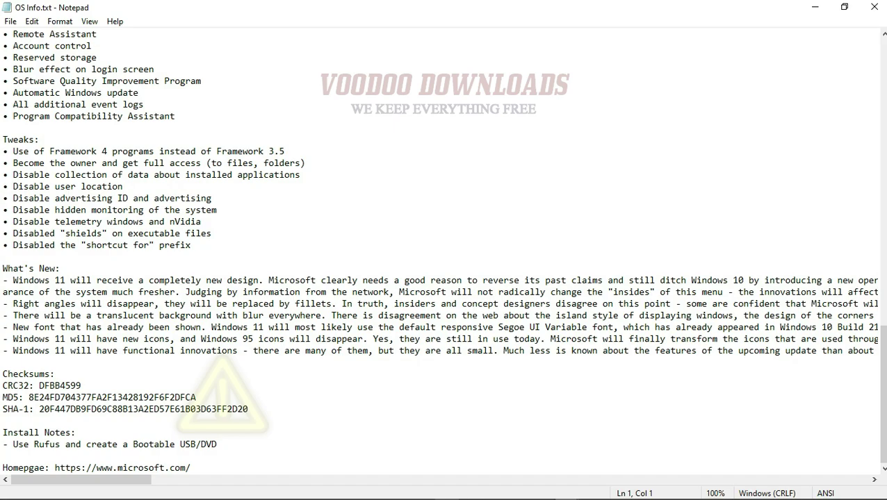
pyautogui.moveTo(218, 444); pyautogui.dragTo(14, 444)
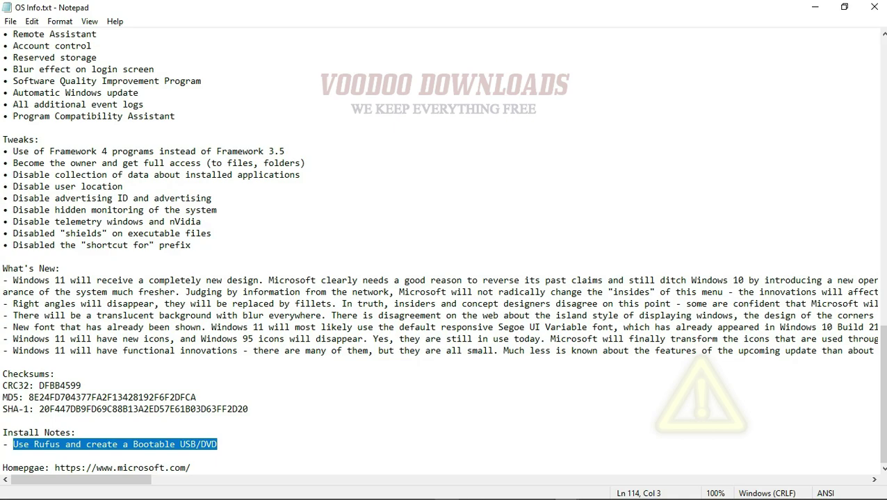
pyautogui.click(4, 421)
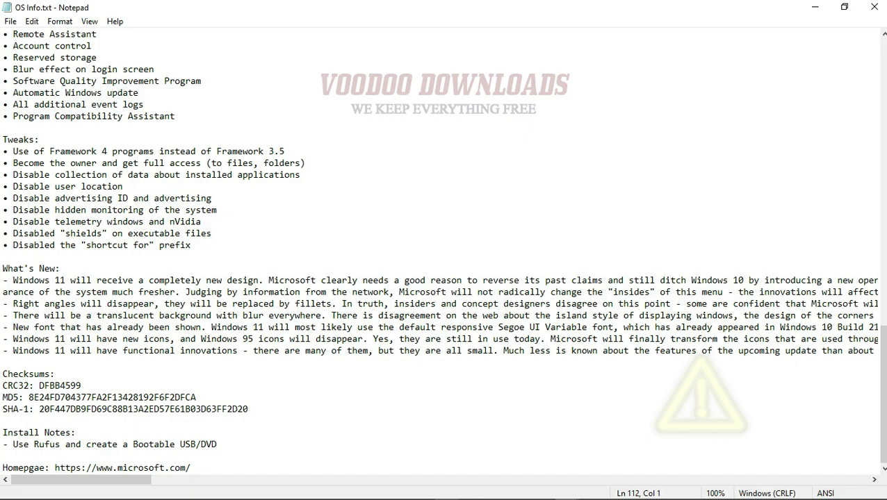
pyautogui.scroll(4, 443, 251)
pyautogui.scroll(3, 443, 250)
pyautogui.scroll(19, 444, 250)
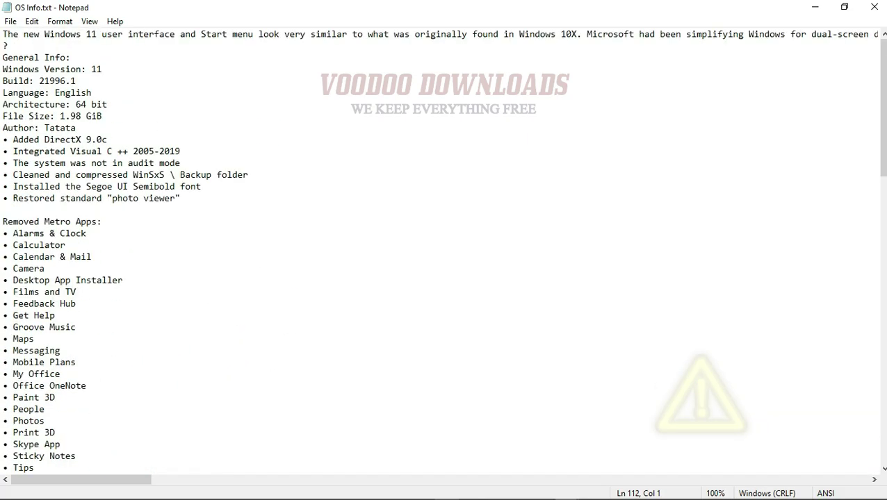
pyautogui.click(874, 7)
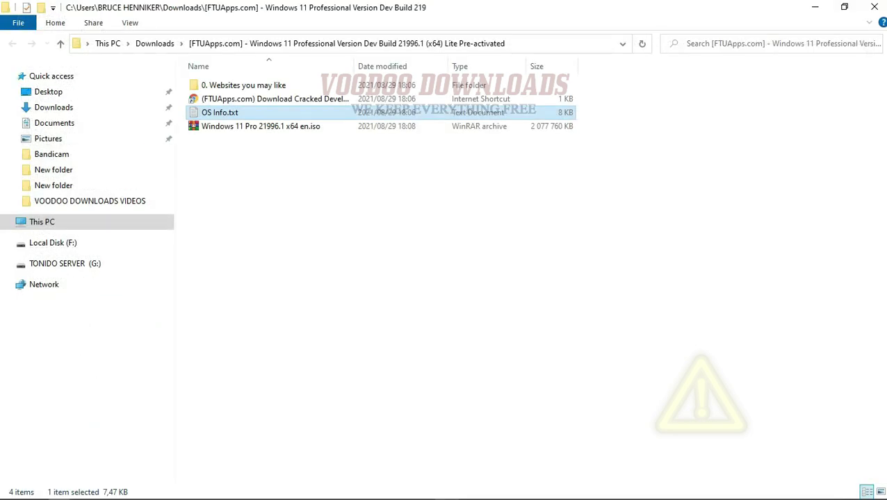
# - Look inside the "0. Websites you may like" folder and view the contents of Windows 11 Pro 21996.1 x64 en.iso with WinRAR
pyautogui.doubleClick(243, 86)
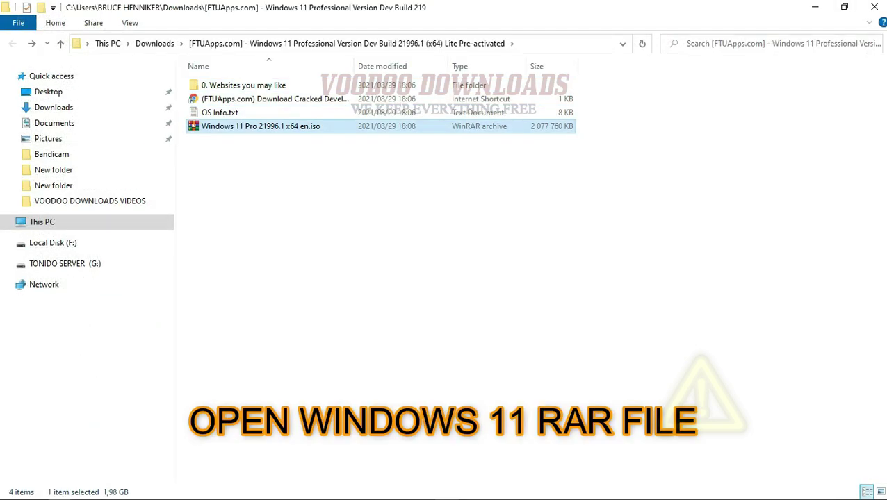
pyautogui.rightClick(248, 127)
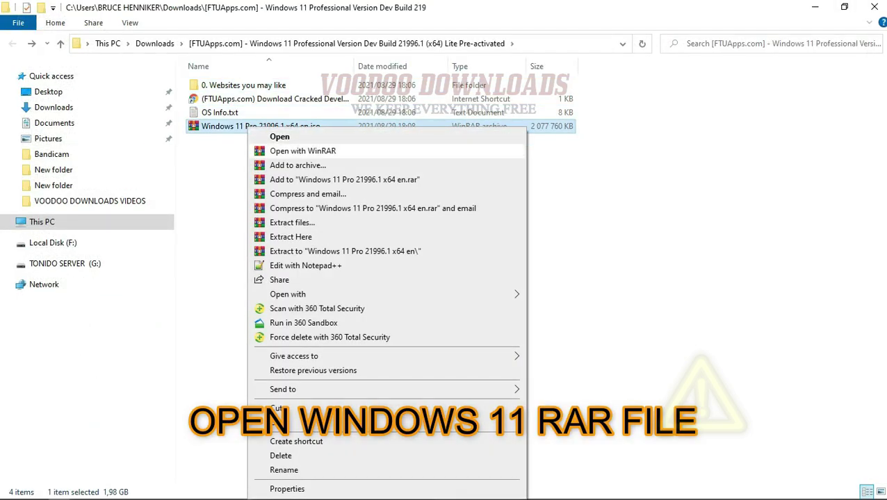
pyautogui.click(302, 150)
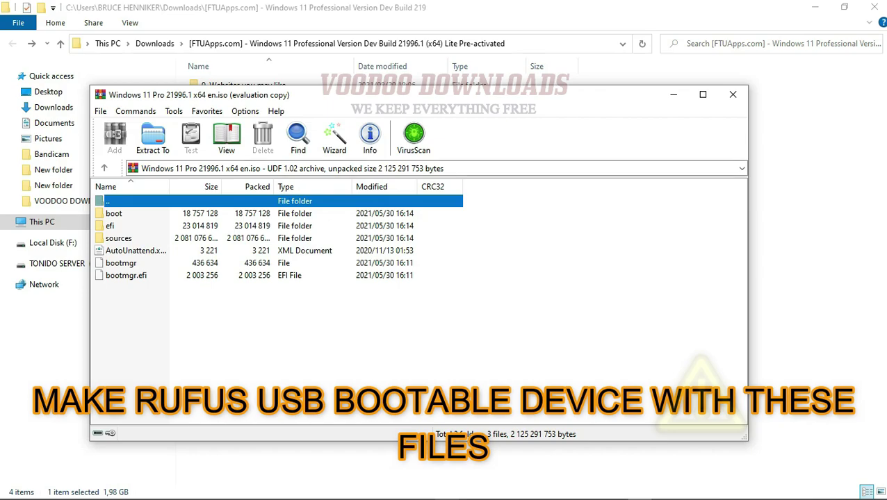
pyautogui.click(733, 94)
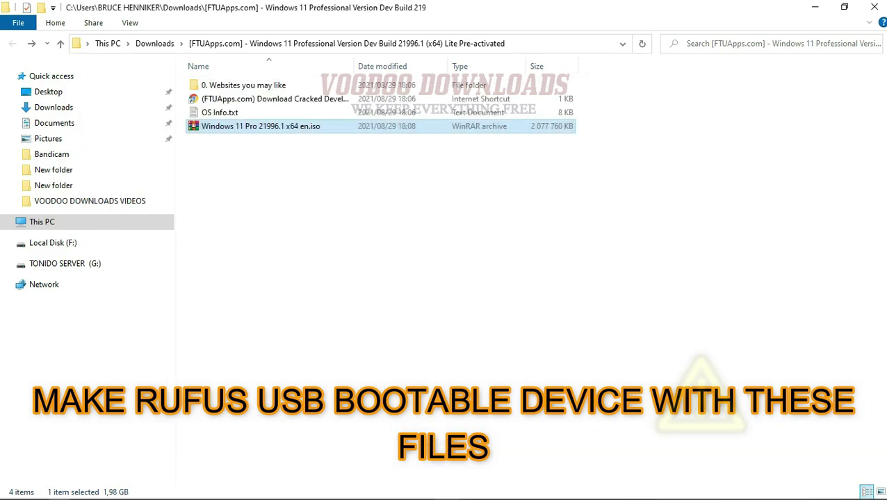
pyautogui.rightClick(307, 209)
pyautogui.click(334, 262)
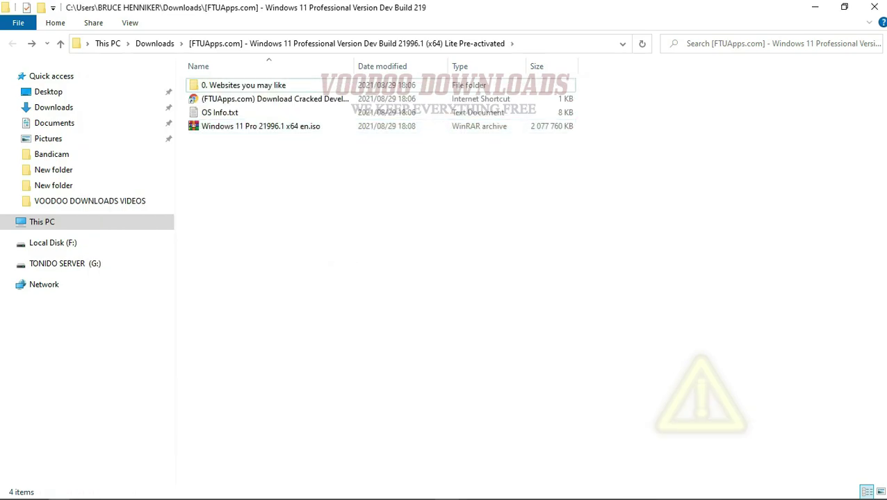
pyautogui.rightClick(335, 219)
pyautogui.click(370, 272)
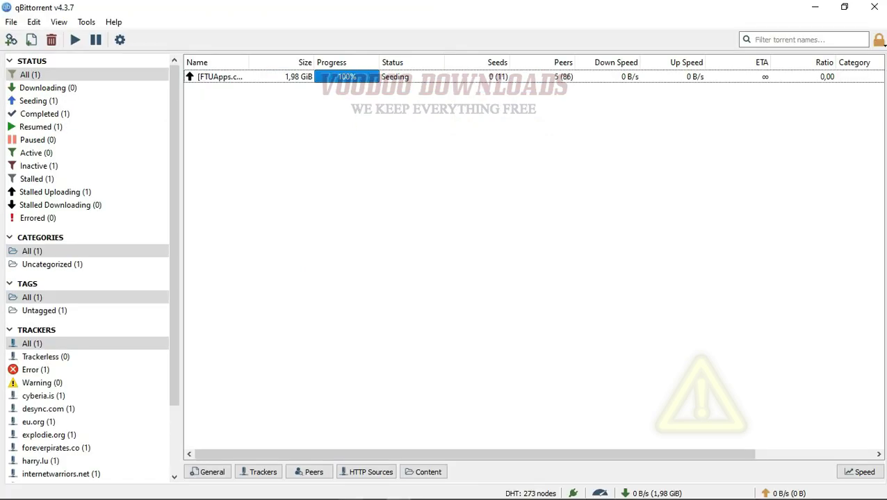
# - Switch to qBittorrent and bring up the actions available for the completed Windows 11 torrent
pyautogui.rightClick(350, 79)
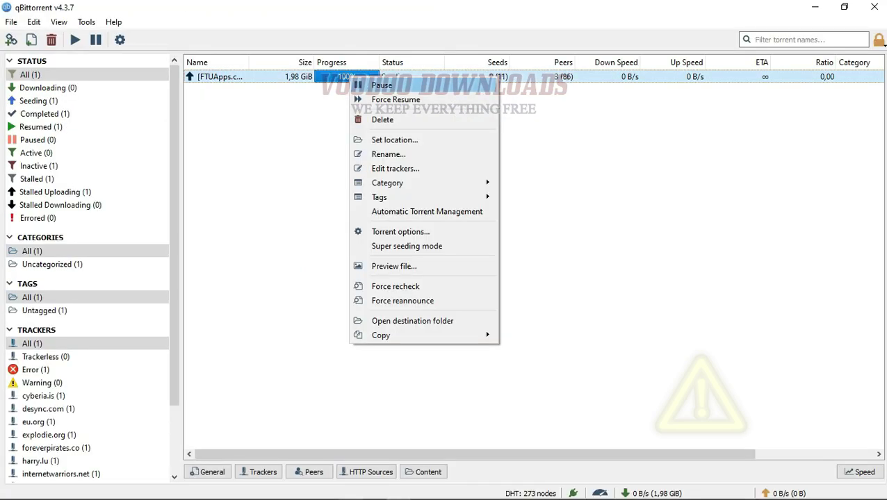